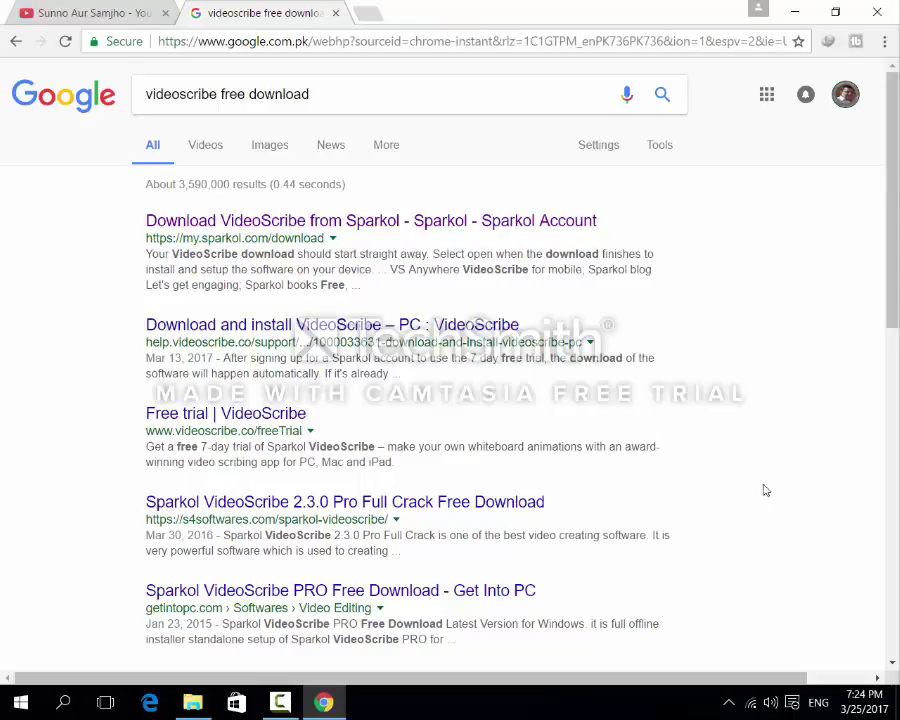
- Open Sparkol's VideoScribe download page from the search results, cancel the installer download and close the browser
left_click(348, 222)
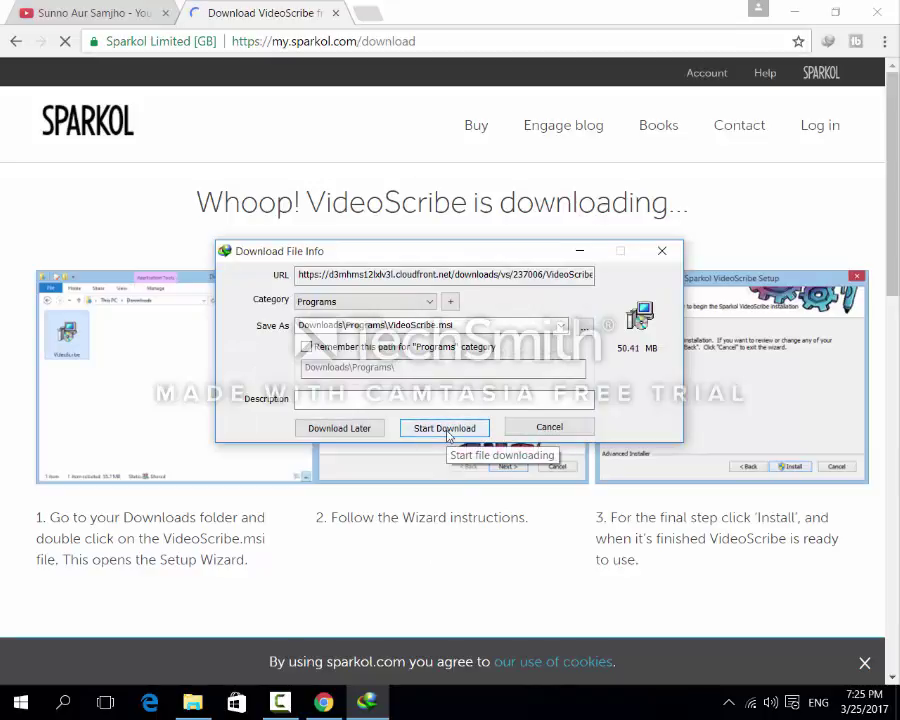
left_click(550, 428)
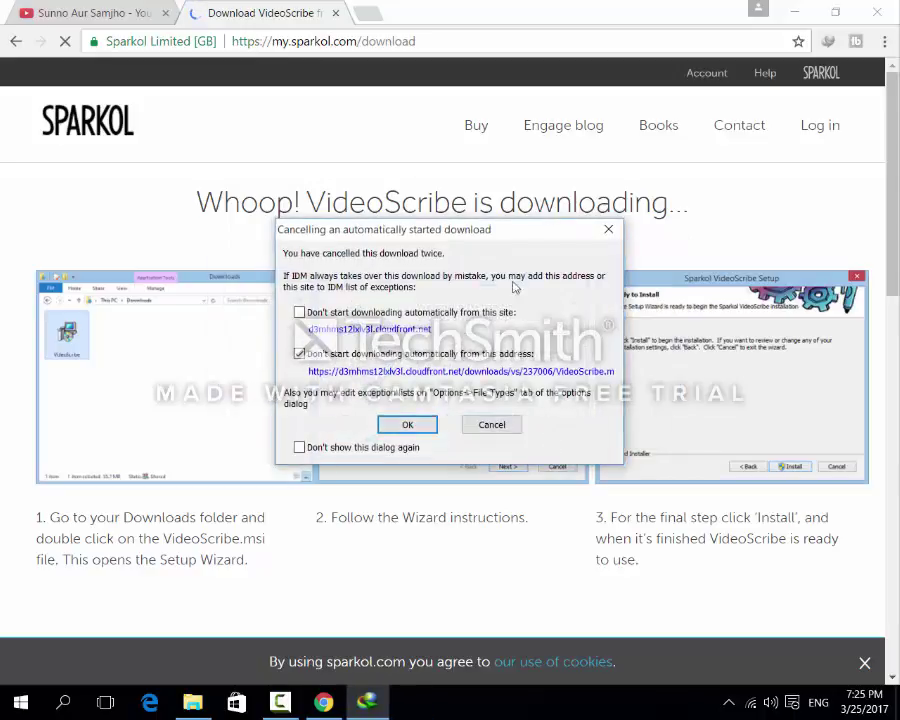
left_click(491, 424)
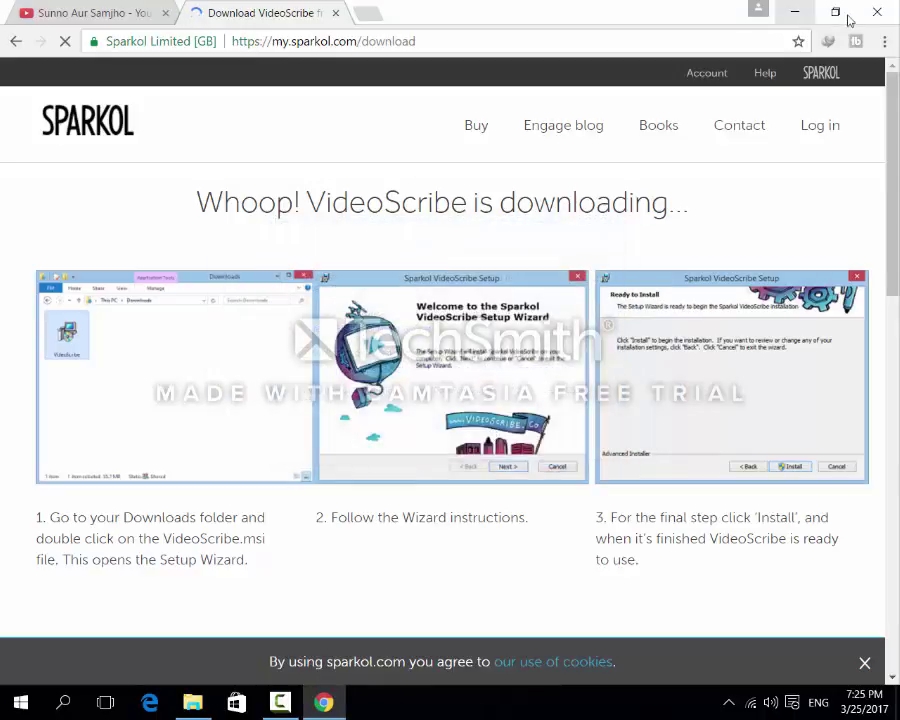
left_click(879, 13)
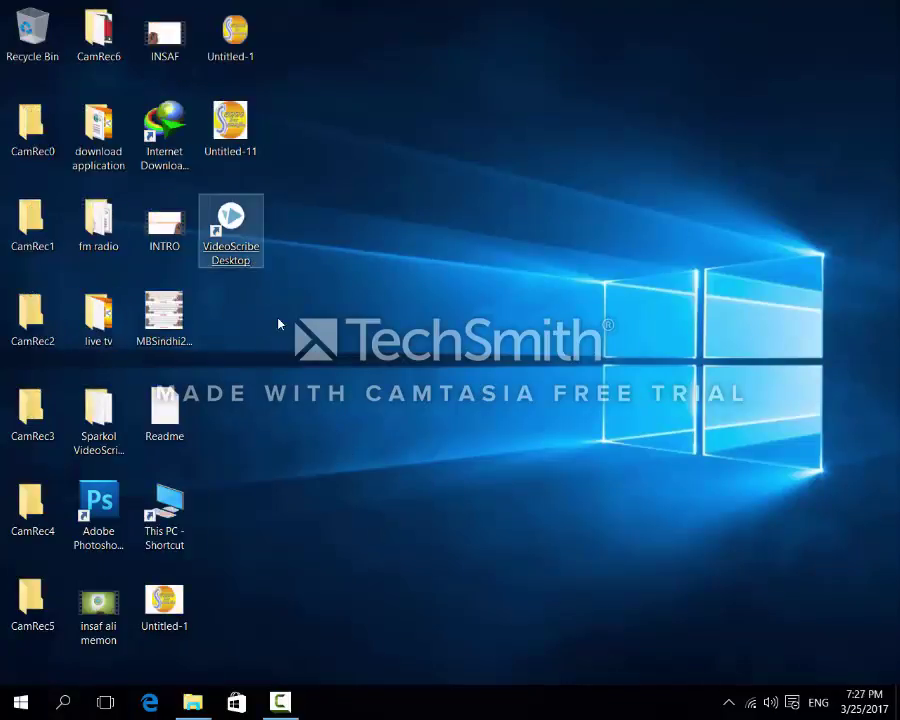
- Launch VideoScribe Desktop and dismiss its startup how-to and application update windows, keeping the how-to shown on startup
left_click(245, 238)
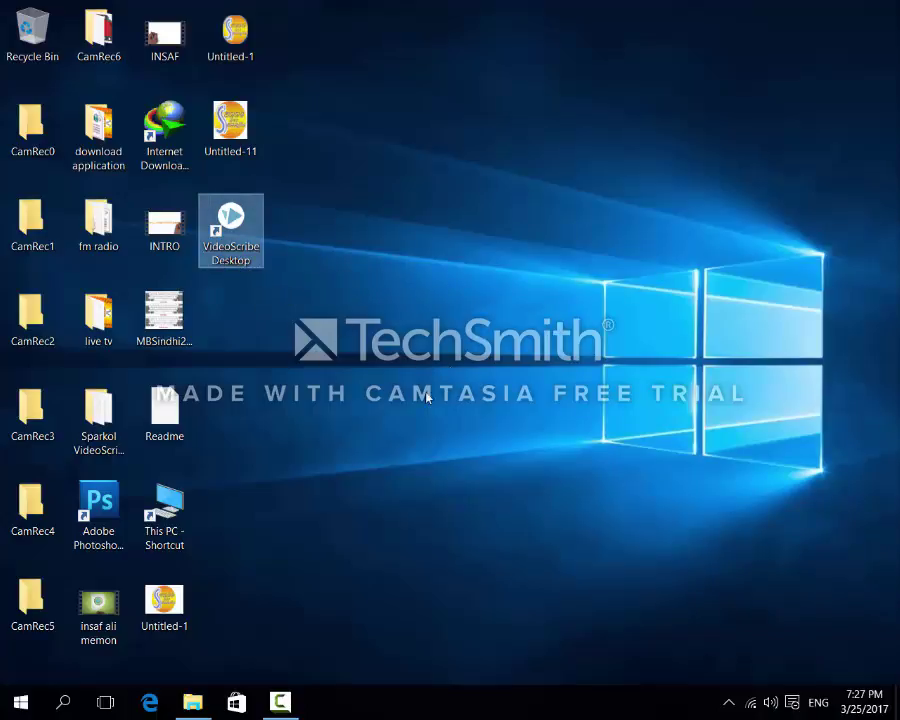
double_click(233, 254)
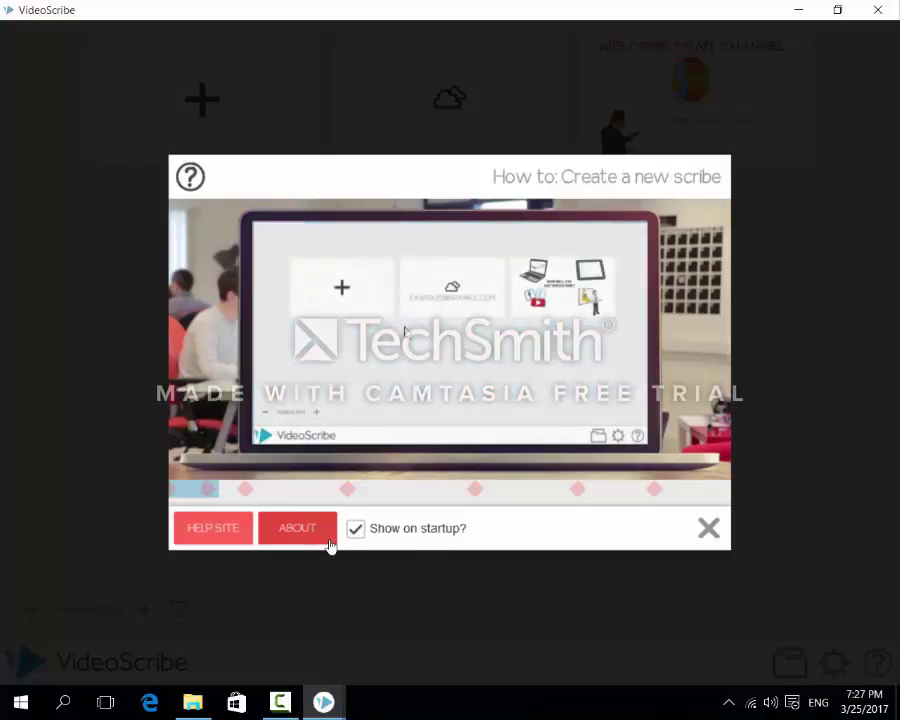
left_click(438, 533)
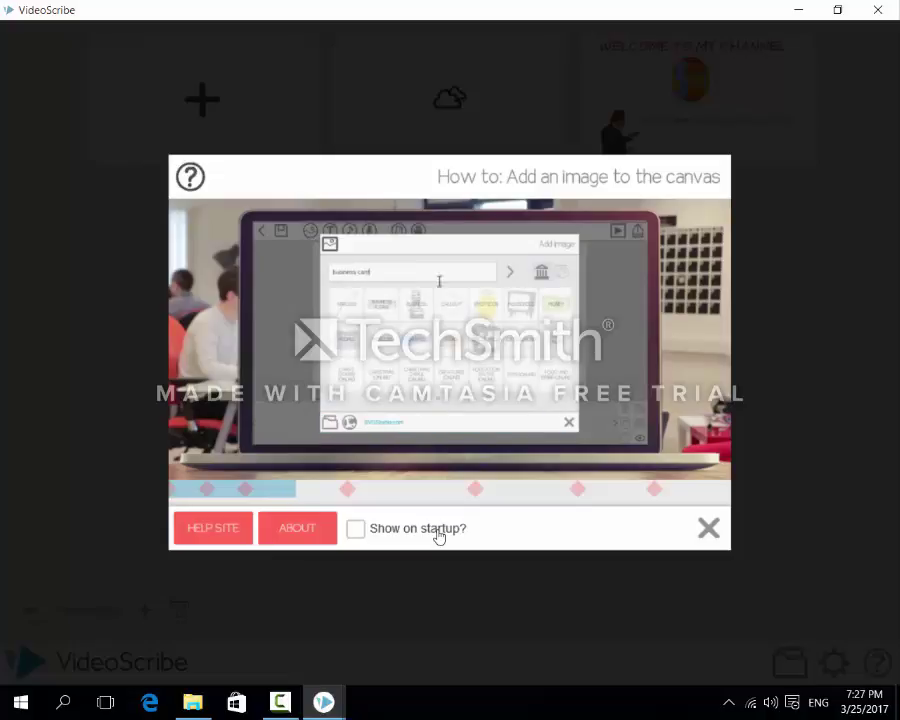
left_click(438, 536)
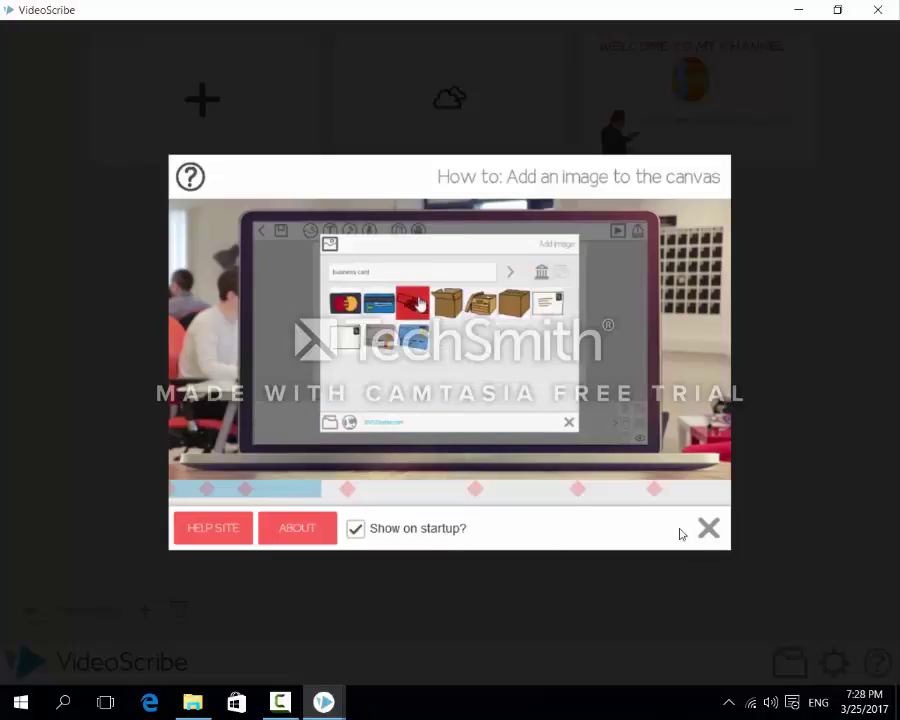
left_click(708, 528)
left_click(640, 418)
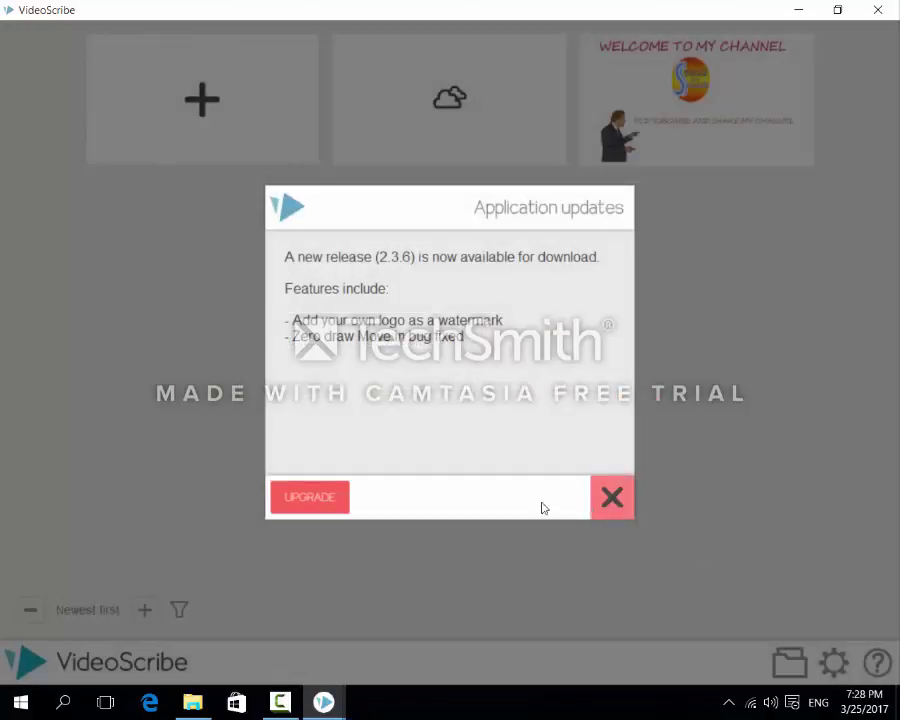
left_click(614, 515)
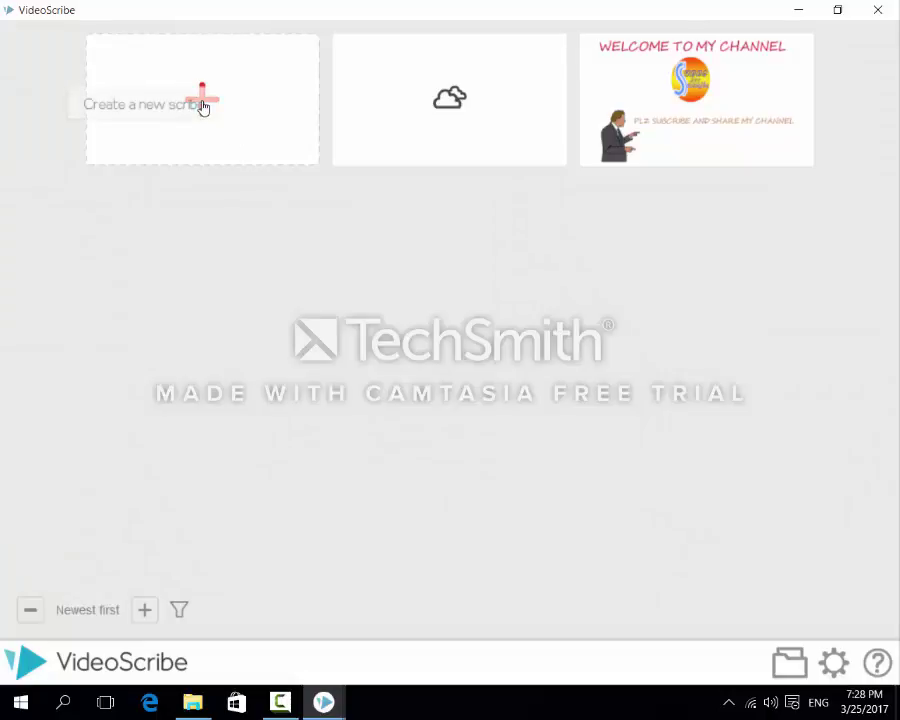
- Create a new scribe and start a text element reading "WELCOME TO MY CHANNE;" coloured crimson red
left_click(214, 144)
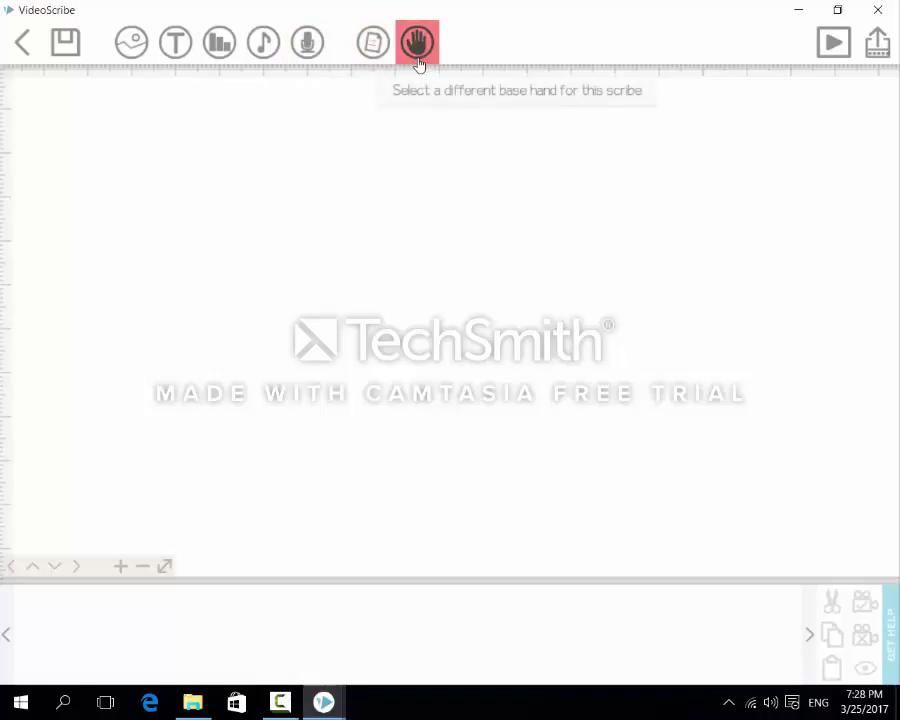
left_click(177, 50)
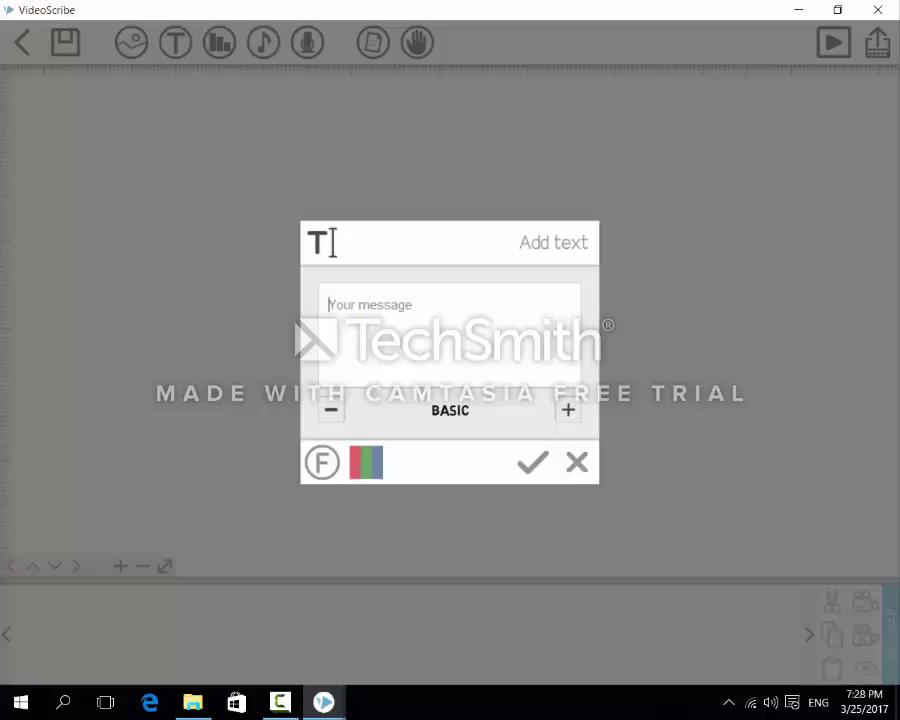
type("w")
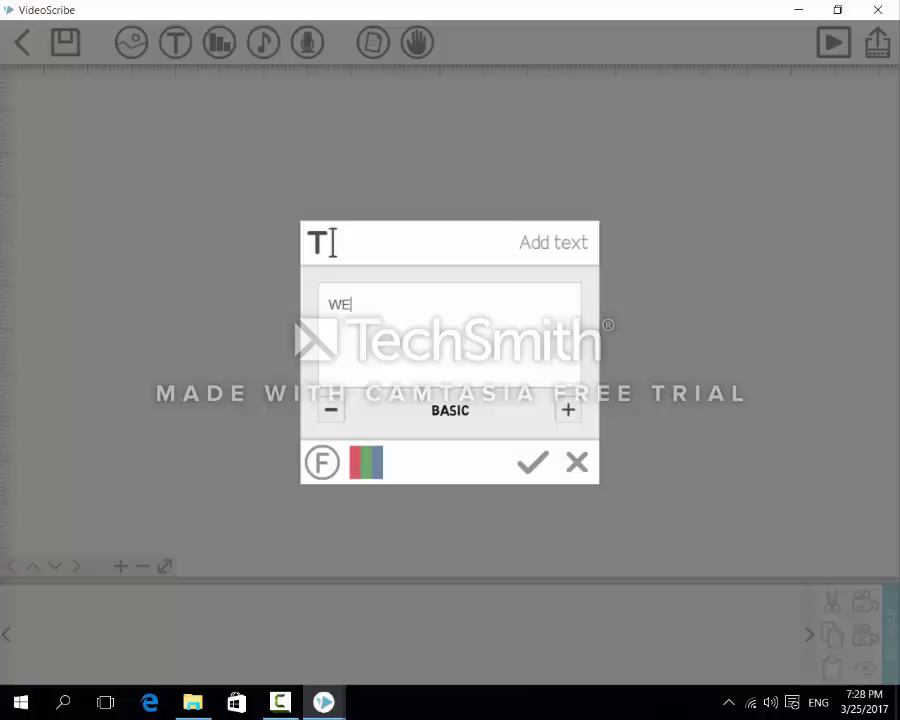
type("ELCOME TO MY CHANNEL")
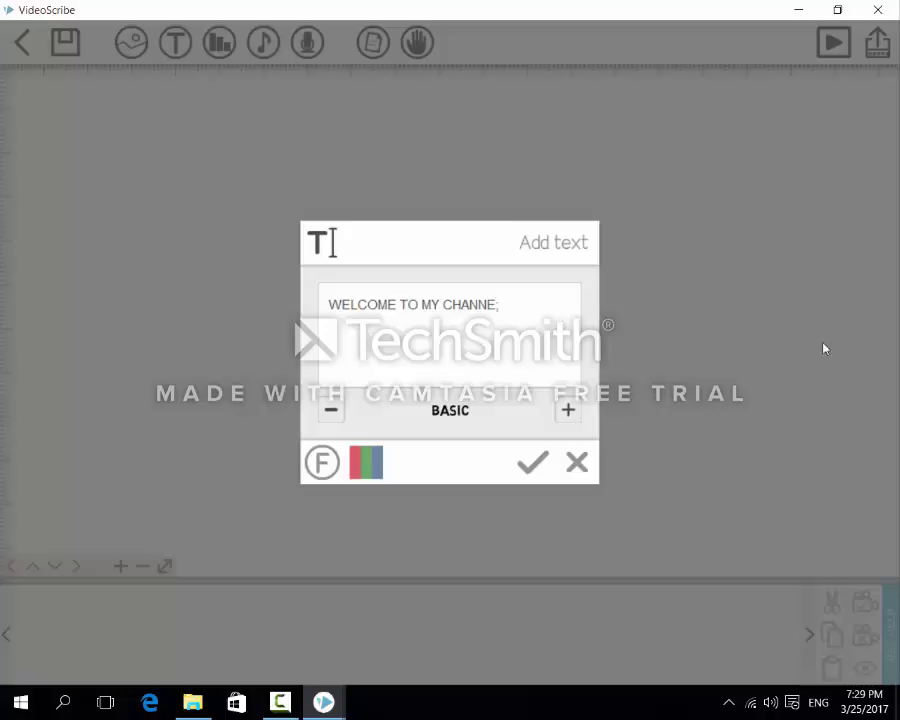
left_click(367, 464)
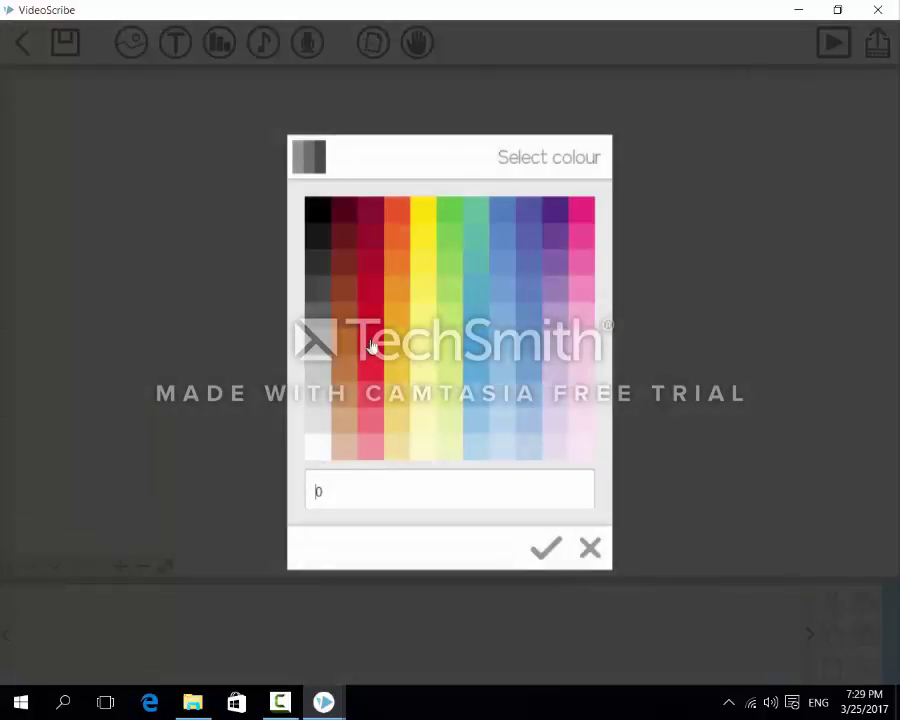
left_click(368, 347)
- Import the Microsoft Sans Serif font with basic characters for the welcome text and add the text to the canvas
left_click(322, 462)
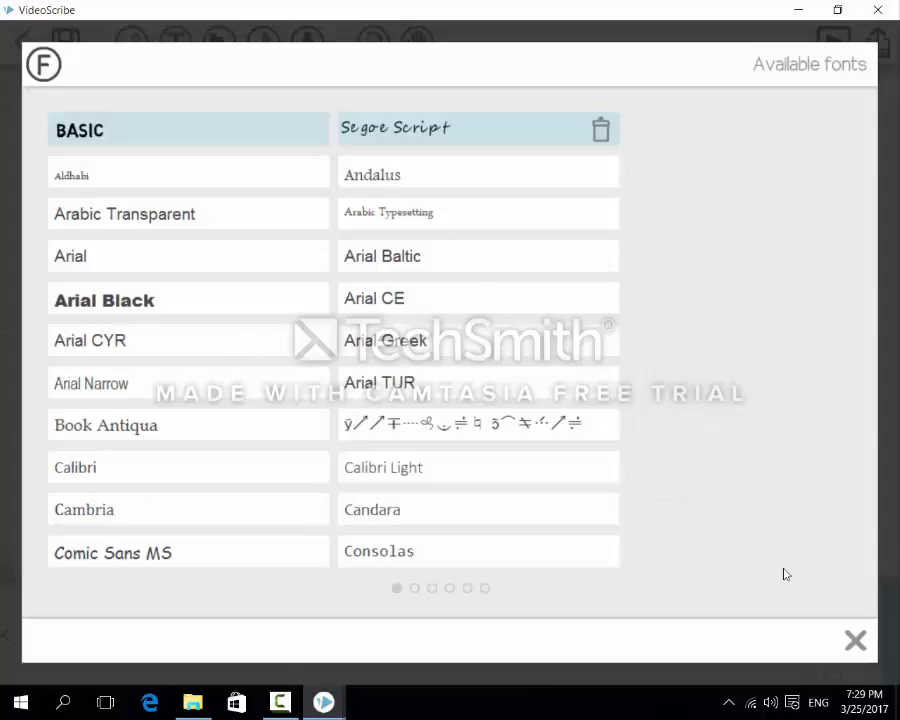
scroll(252, 475, "down", 2)
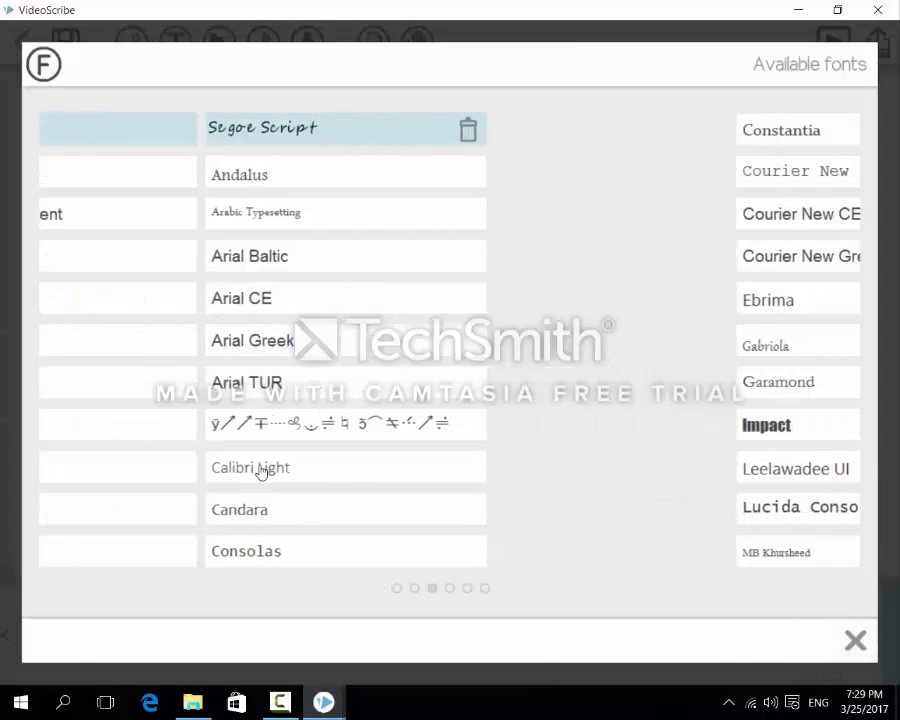
scroll(269, 476, "up", 1)
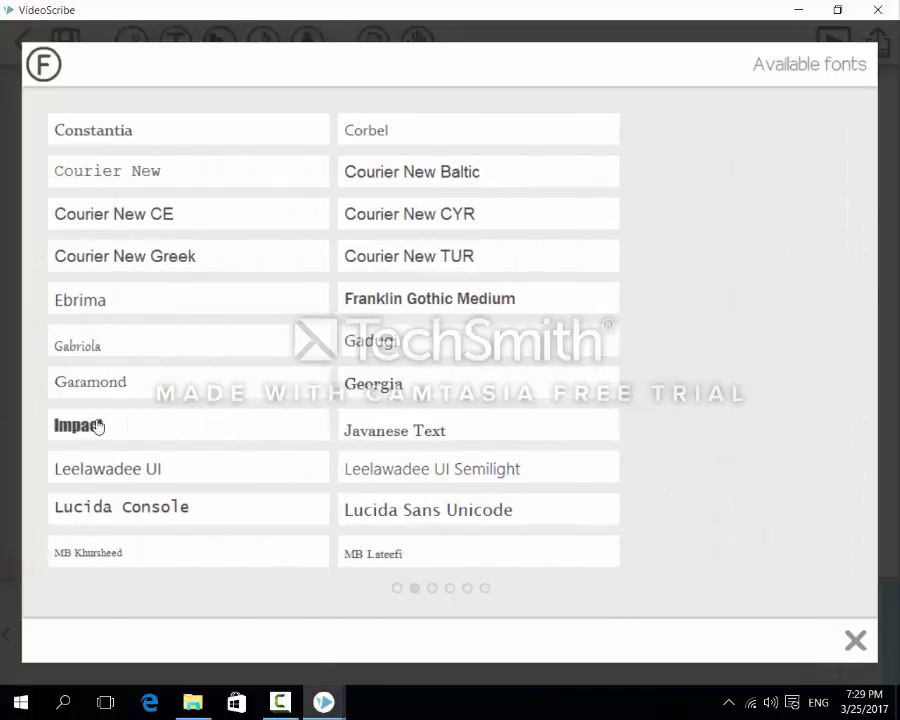
scroll(267, 455, "down", 1)
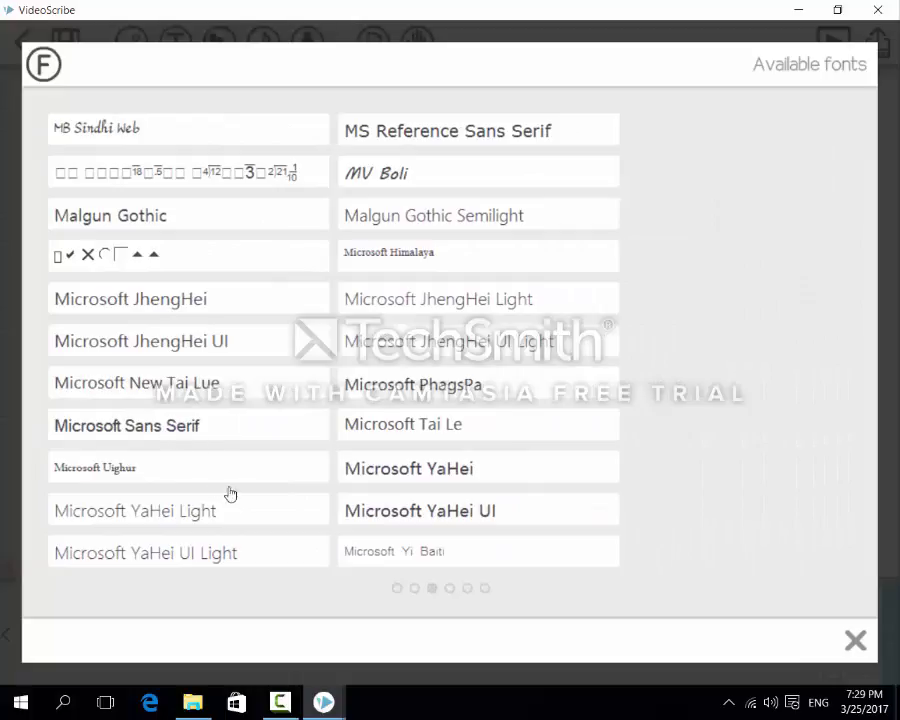
scroll(229, 492, "down", 2)
scroll(236, 493, "up", 2)
left_click(152, 428)
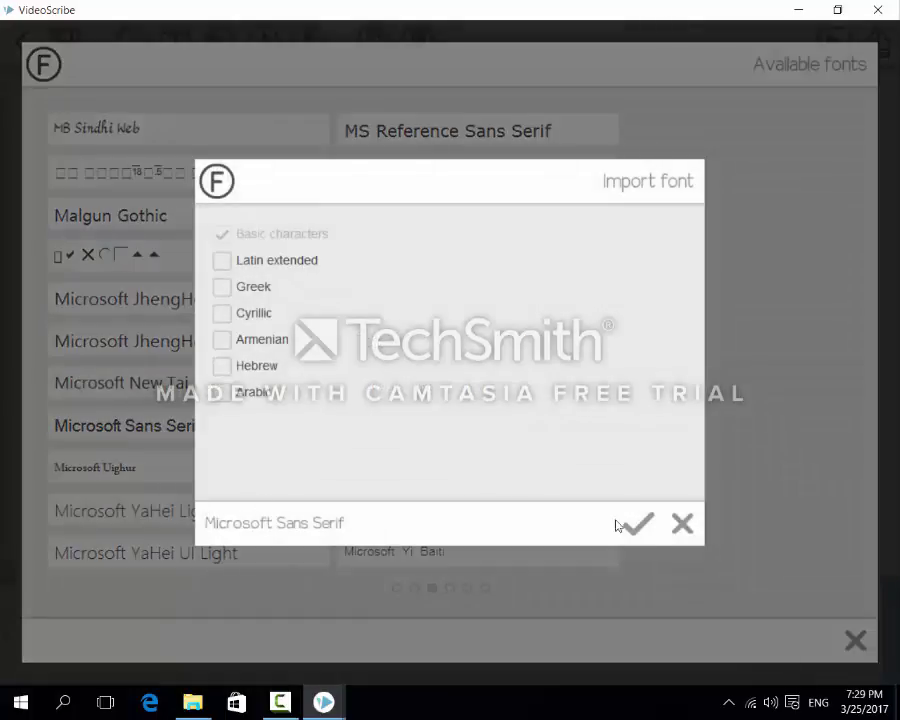
left_click(638, 523)
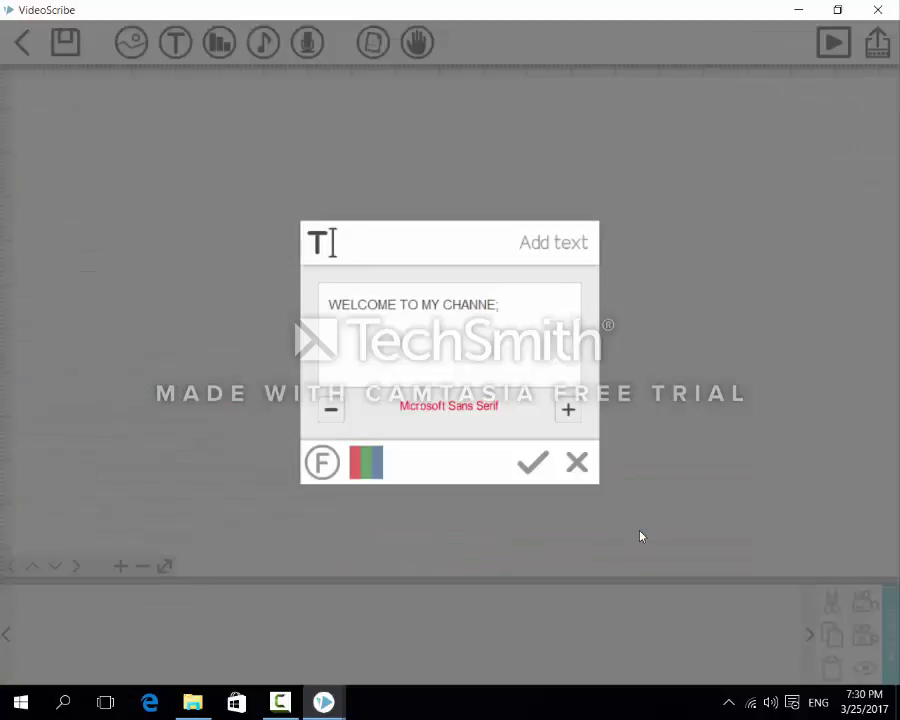
left_click(528, 466)
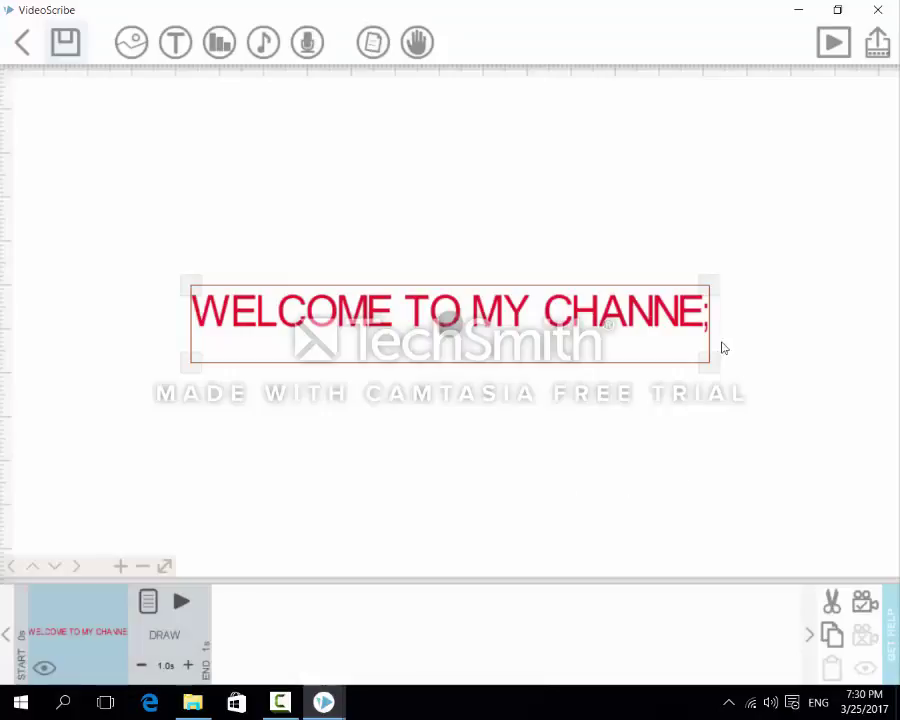
- Move the welcome text to the upper part of the canvas and enlarge it to span nearly the full width
left_click_drag(481, 299, 469, 207)
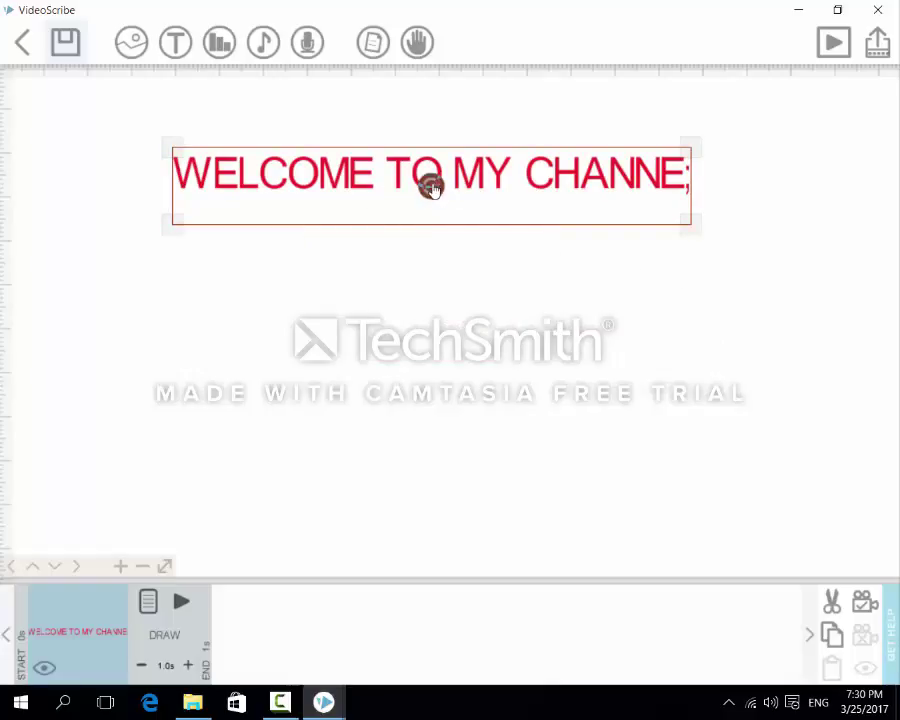
left_click_drag(690, 224, 482, 241)
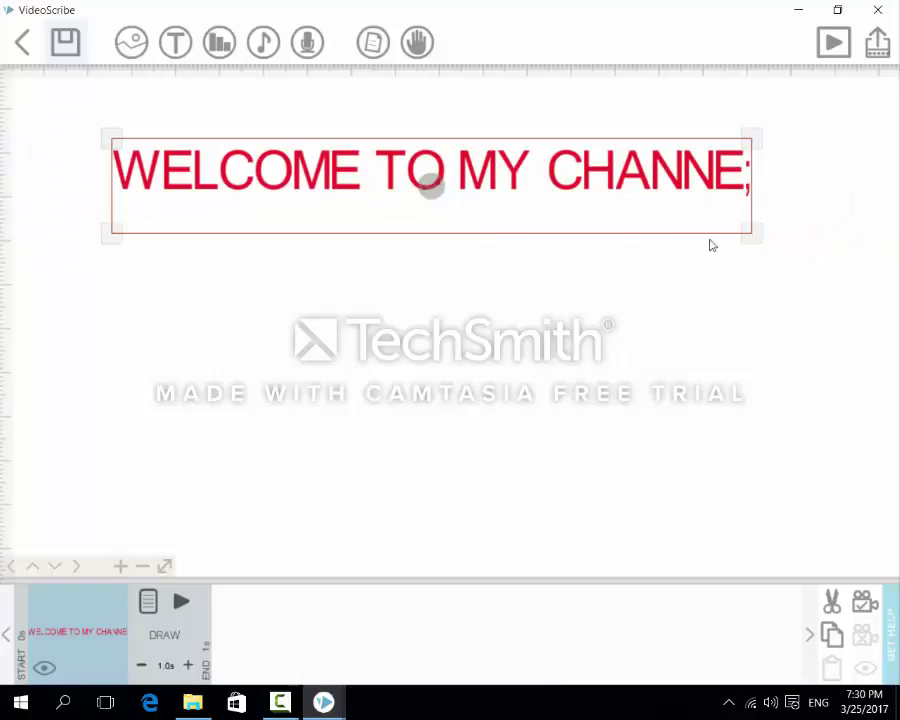
mouse_move(749, 237)
left_mouse_down()
mouse_move(772, 159)
mouse_move(735, 253)
left_mouse_up()
left_click_drag(430, 187, 497, 186)
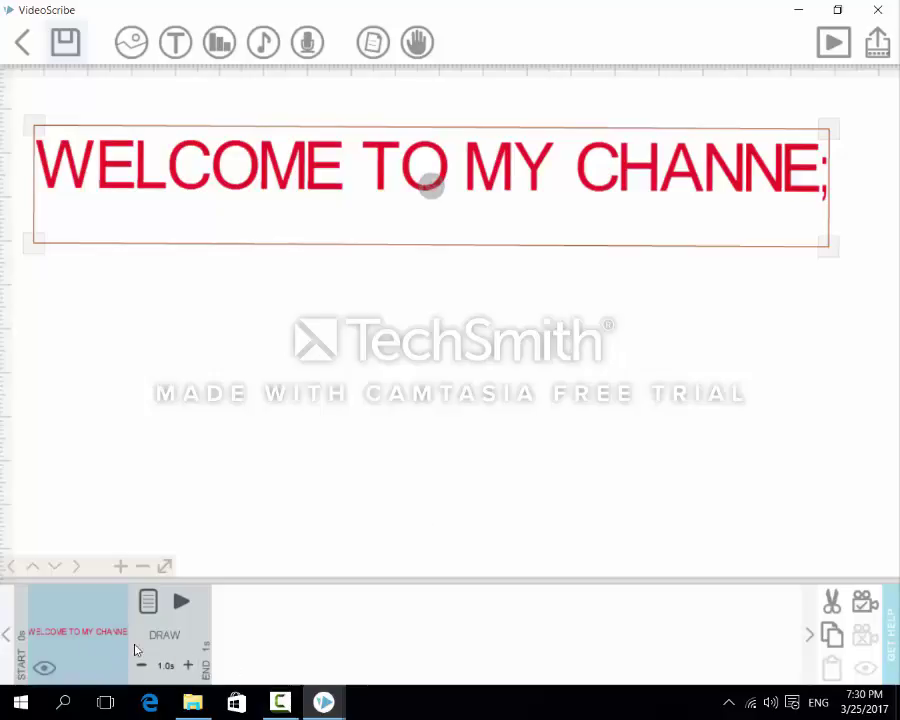
- Lengthen the welcome text's draw time to 2.5 seconds and preview the scribe from that element
left_click(188, 665)
left_click(188, 665)
left_click(188, 665)
left_click(182, 603)
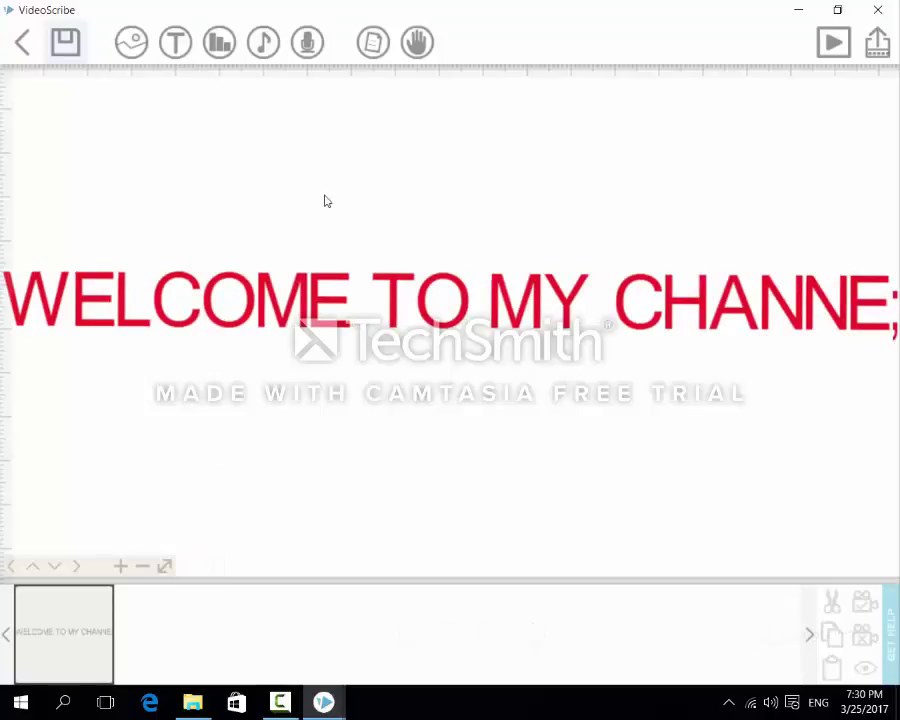
- Add the pointing man in a dark suit from the People image category, enlarge him and place him below the text's left end
left_click(131, 42)
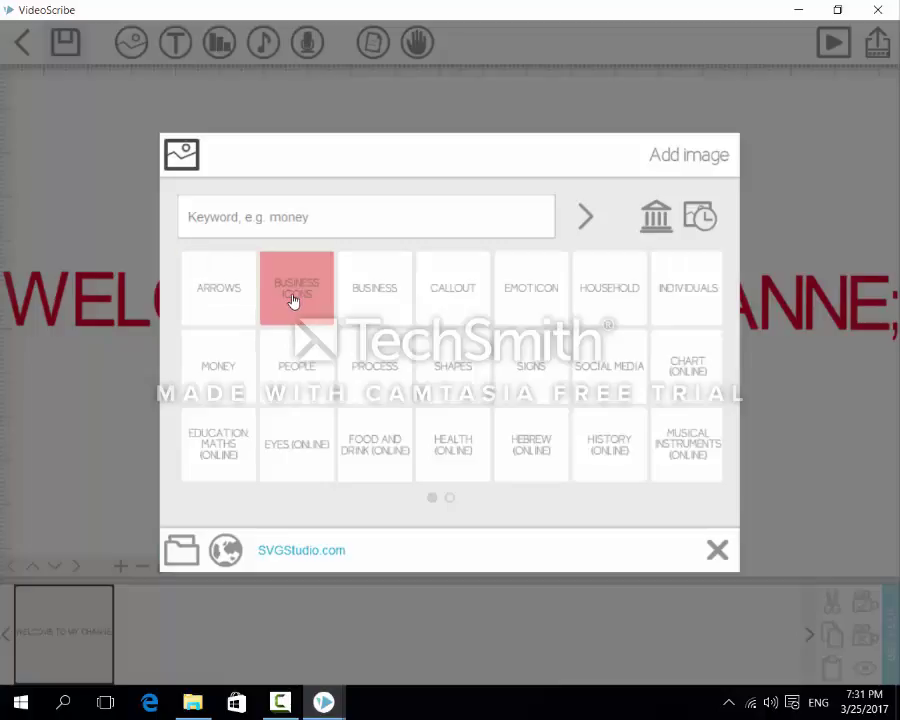
left_click(216, 300)
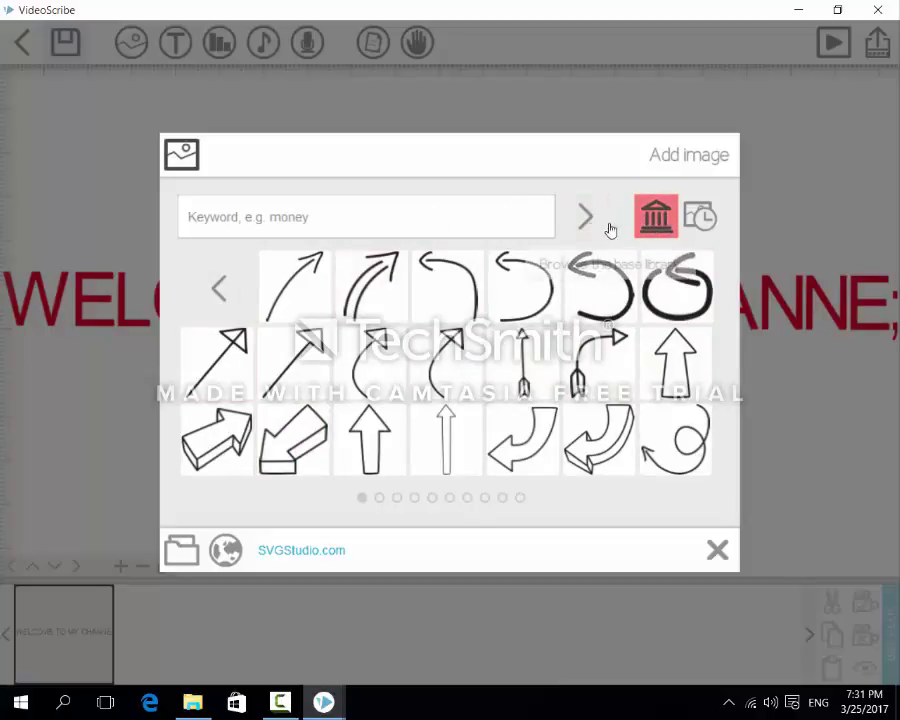
left_click(665, 224)
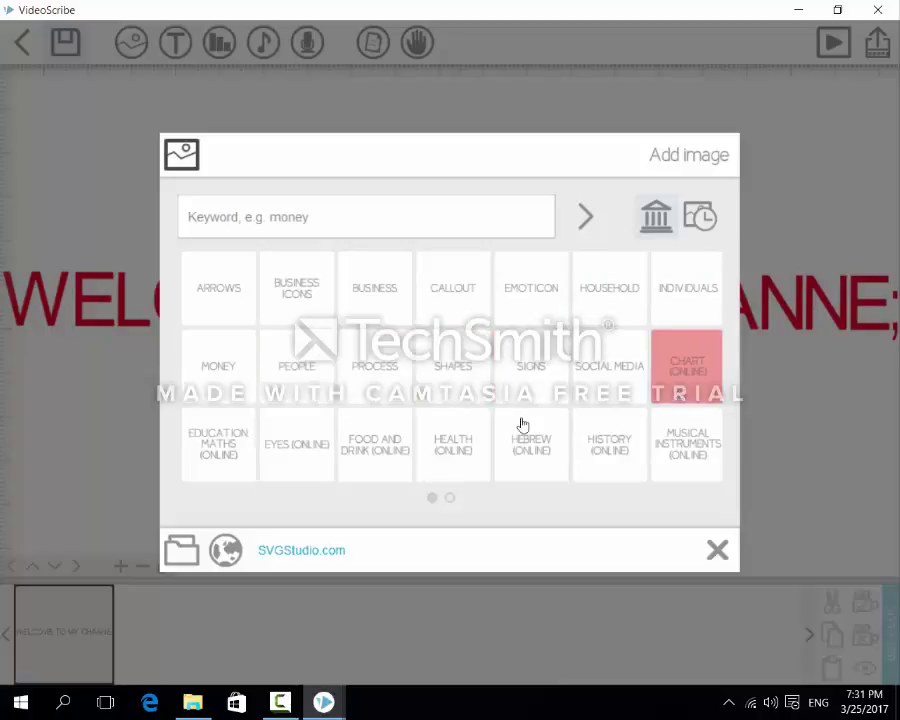
left_click(297, 365)
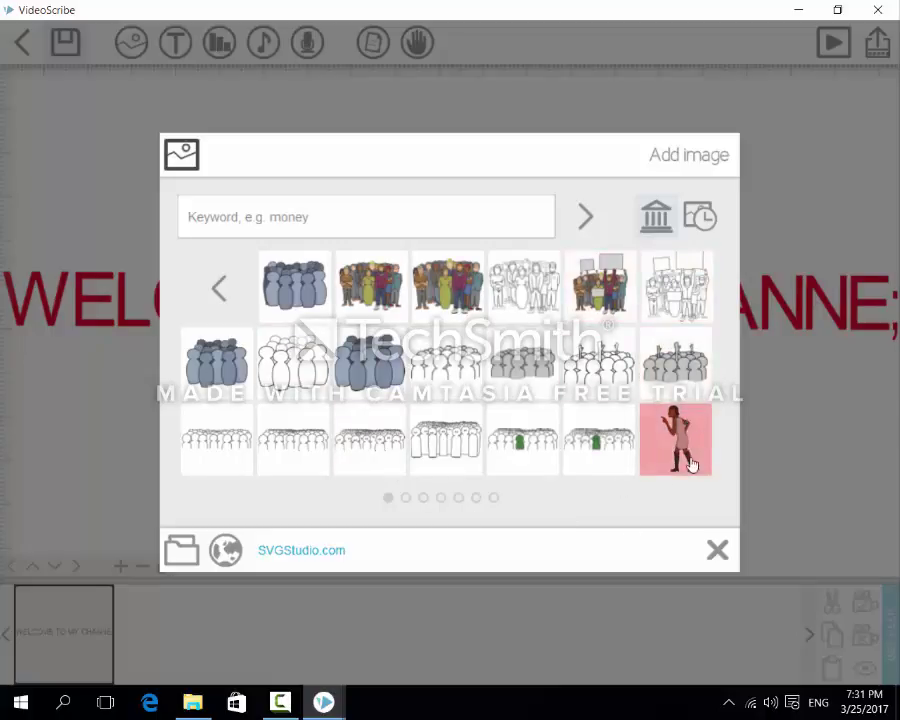
scroll(653, 506, "down", 5)
scroll(653, 508, "up", 3)
scroll(651, 508, "down", 4)
scroll(651, 508, "up", 2)
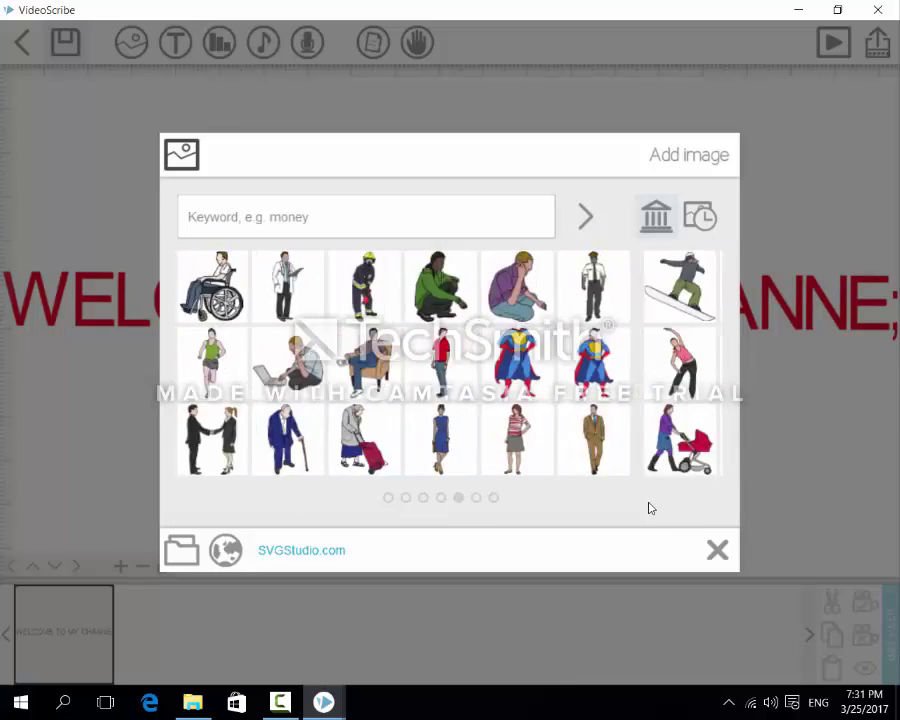
scroll(546, 489, "down", 1)
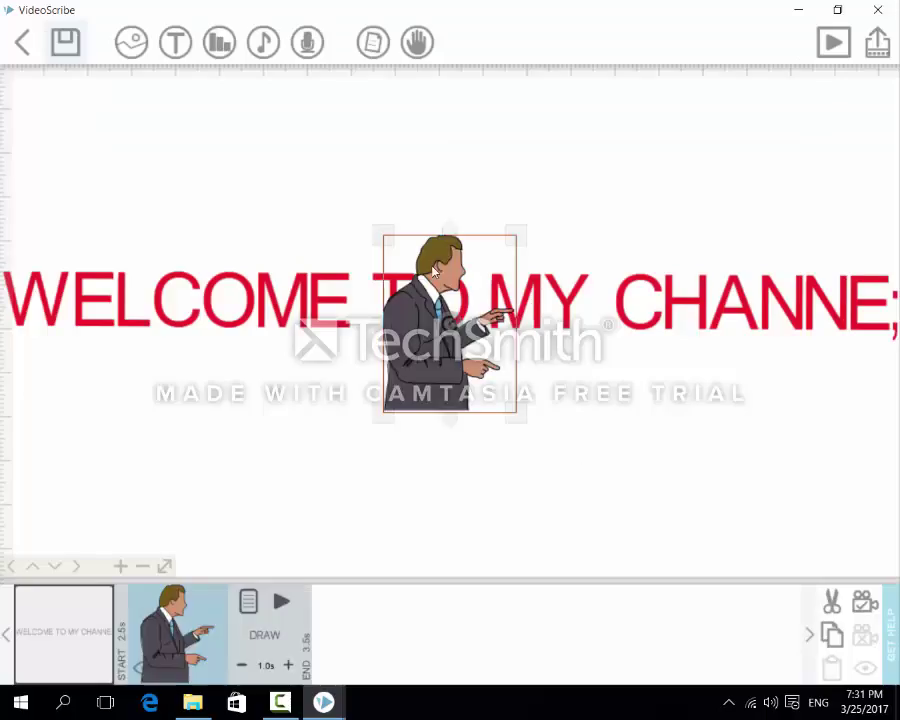
left_click_drag(516, 412, 544, 445)
left_click_drag(425, 352, 82, 503)
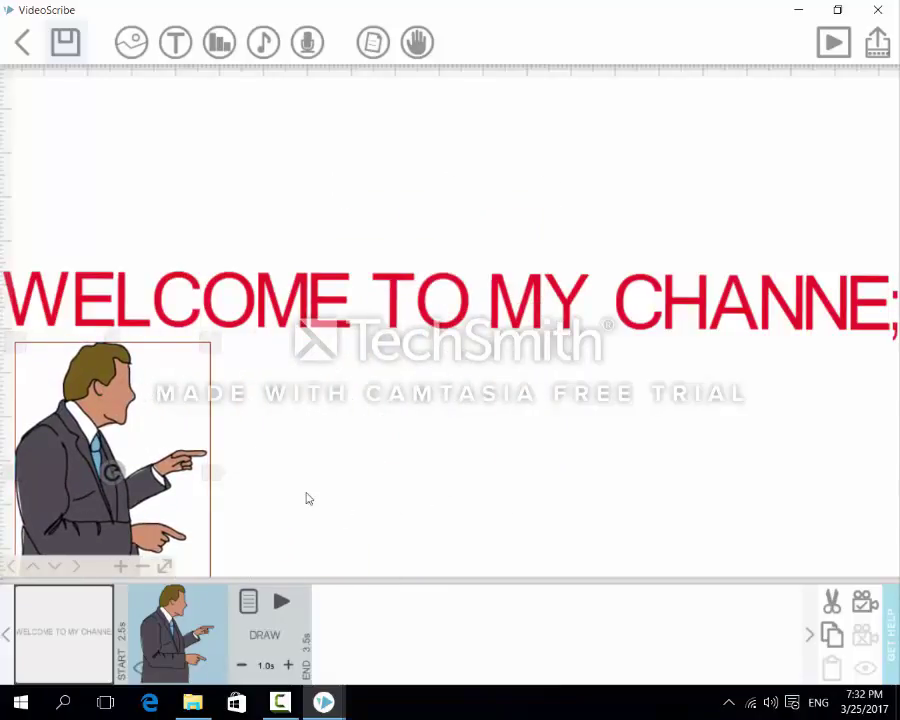
- Add the round orange channel logo from the recently used images to the scribe
left_click(122, 42)
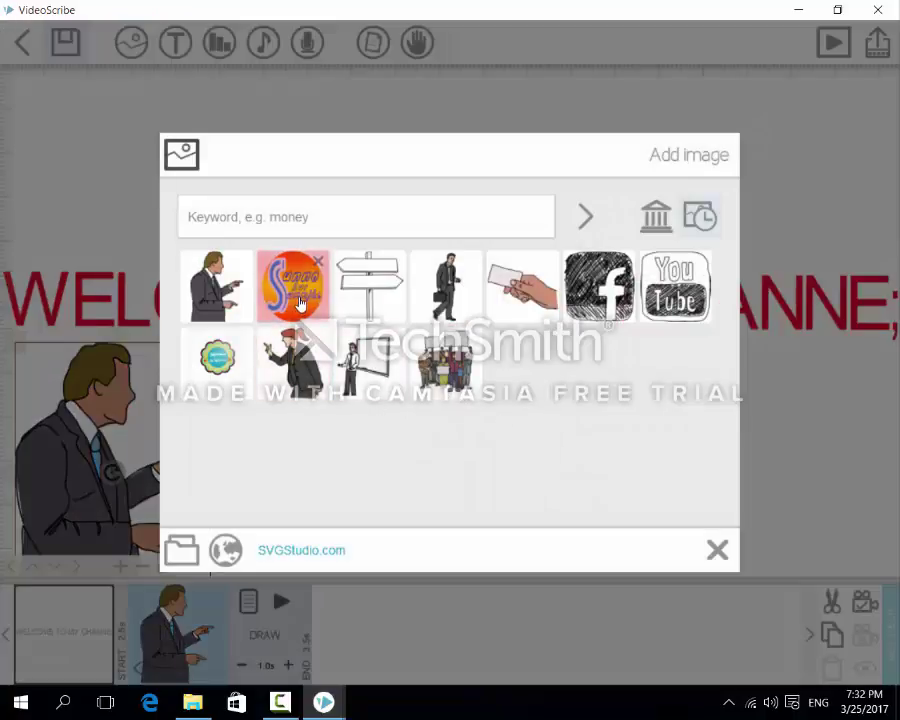
left_click(293, 286)
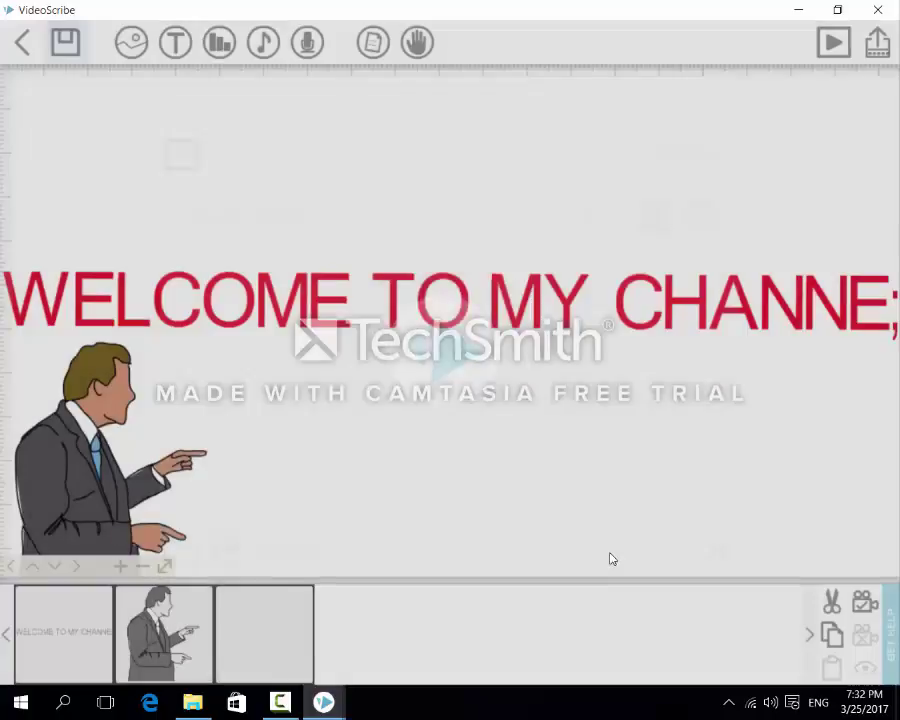